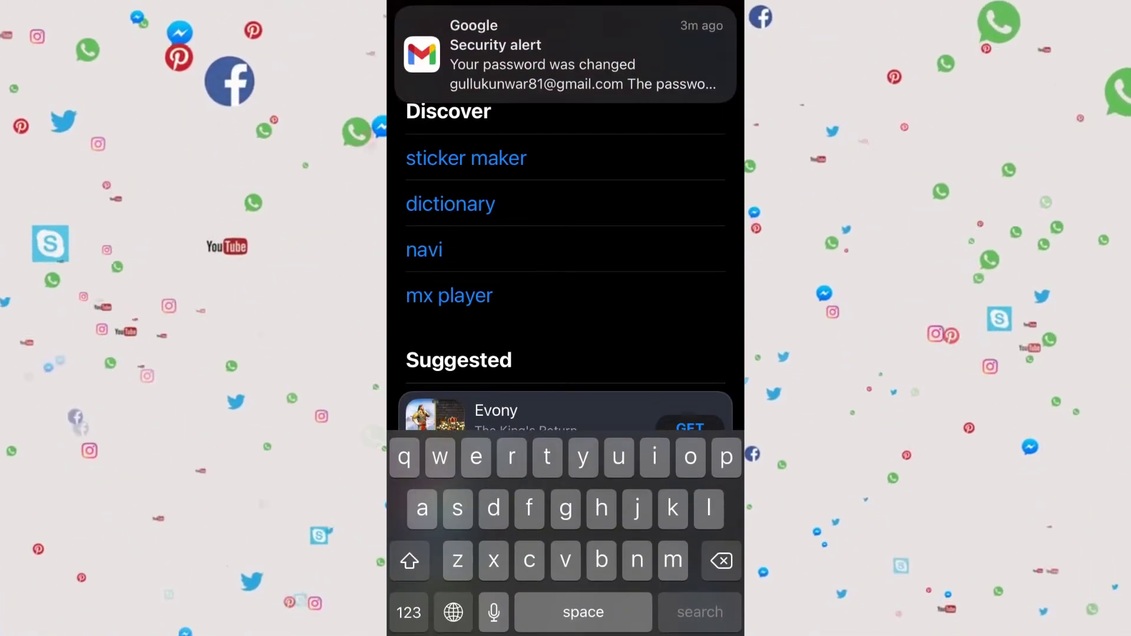
{"action": "type", "text": "m"}
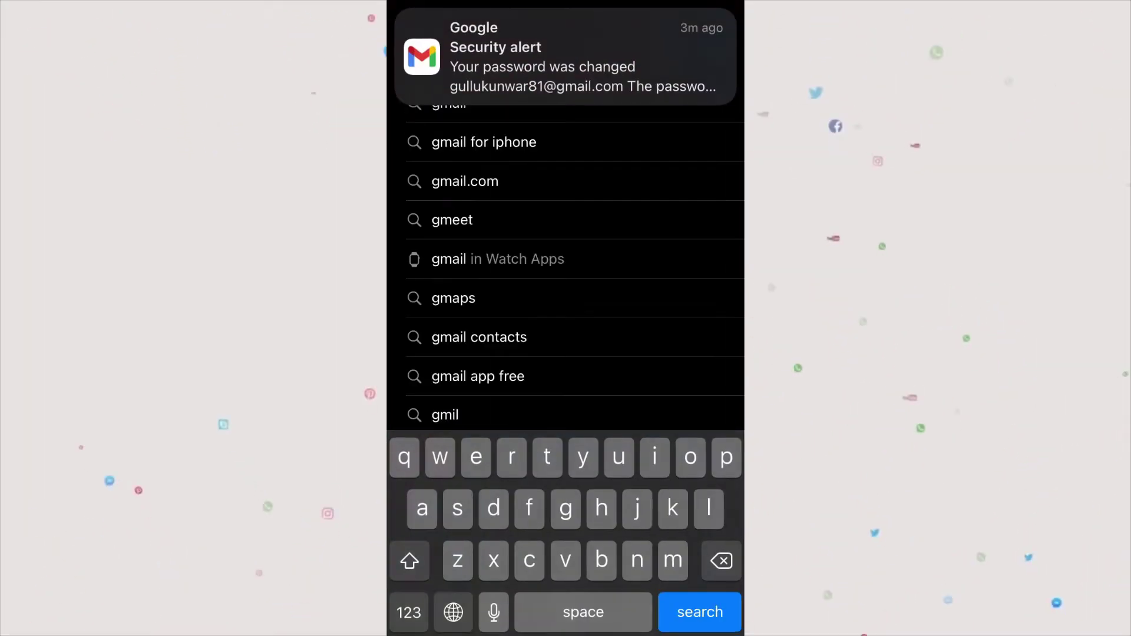
Search the App Store for gmail, check the Gmail listing, then close the App Store.
{"action": "key", "text": "Return"}
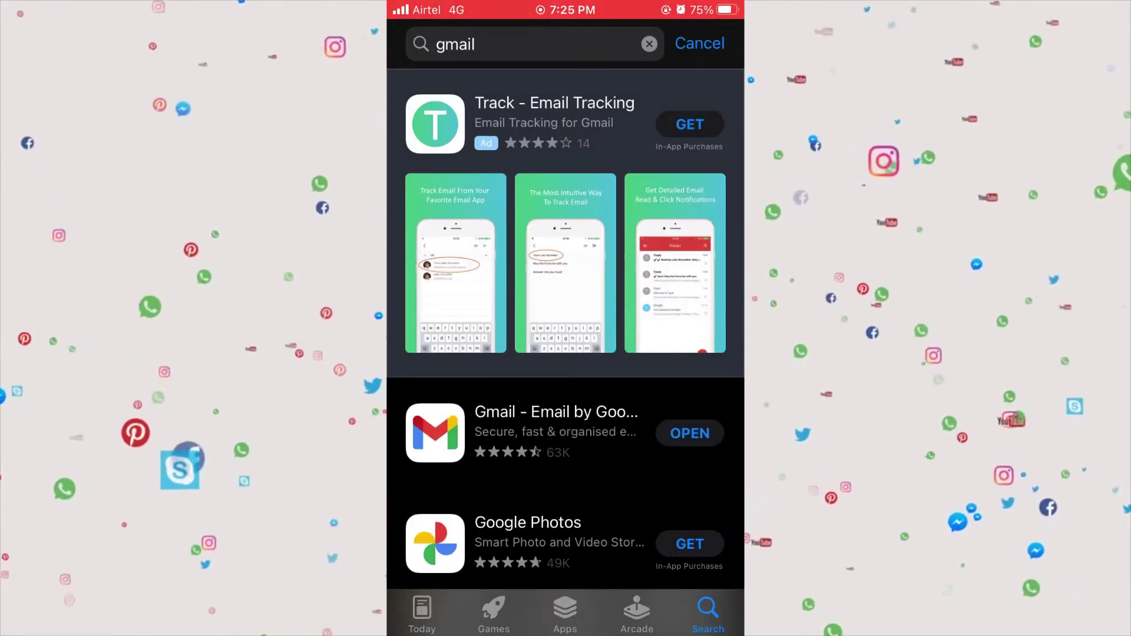
{"action": "left_click", "coordinate": [530, 433]}
{"action": "scroll", "coordinate": [565, 354], "scroll_direction": "down", "scroll_amount": 2}
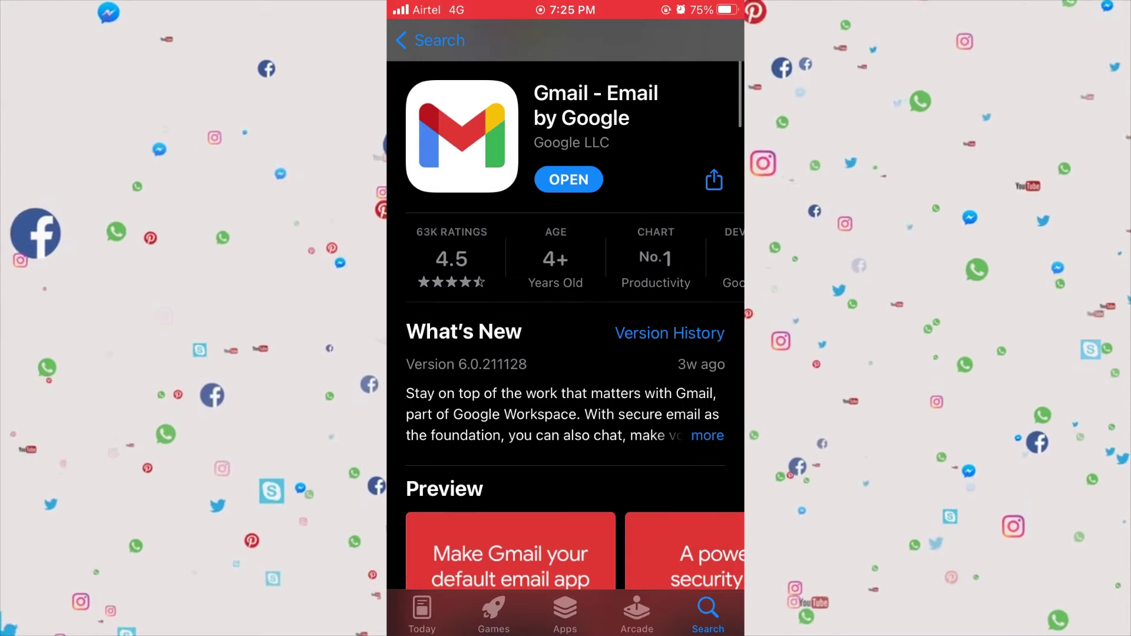
{"action": "left_click", "coordinate": [428, 40]}
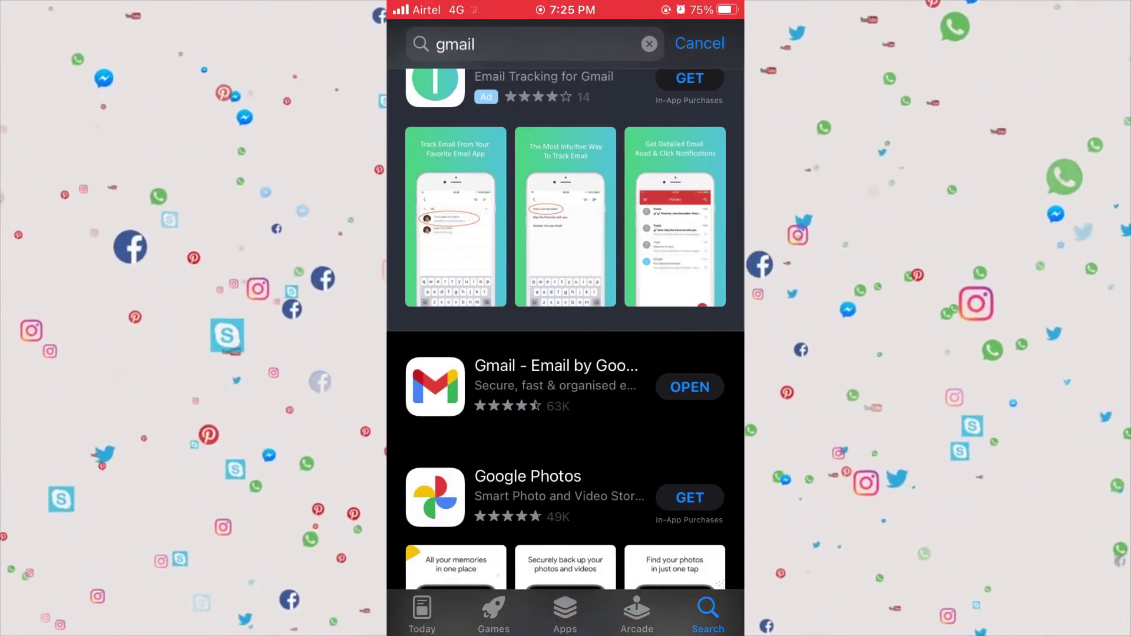
{"action": "key", "text": "super"}
{"action": "key", "text": "super"}
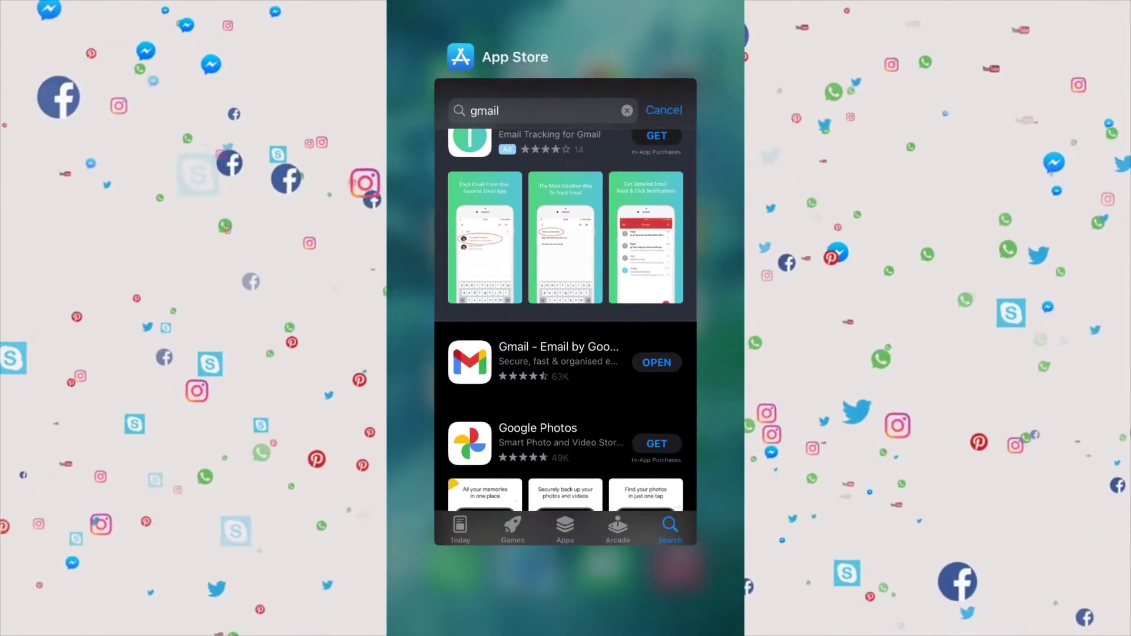
{"action": "left_click_drag", "start_coordinate": [565, 354], "coordinate": [565, 53]}
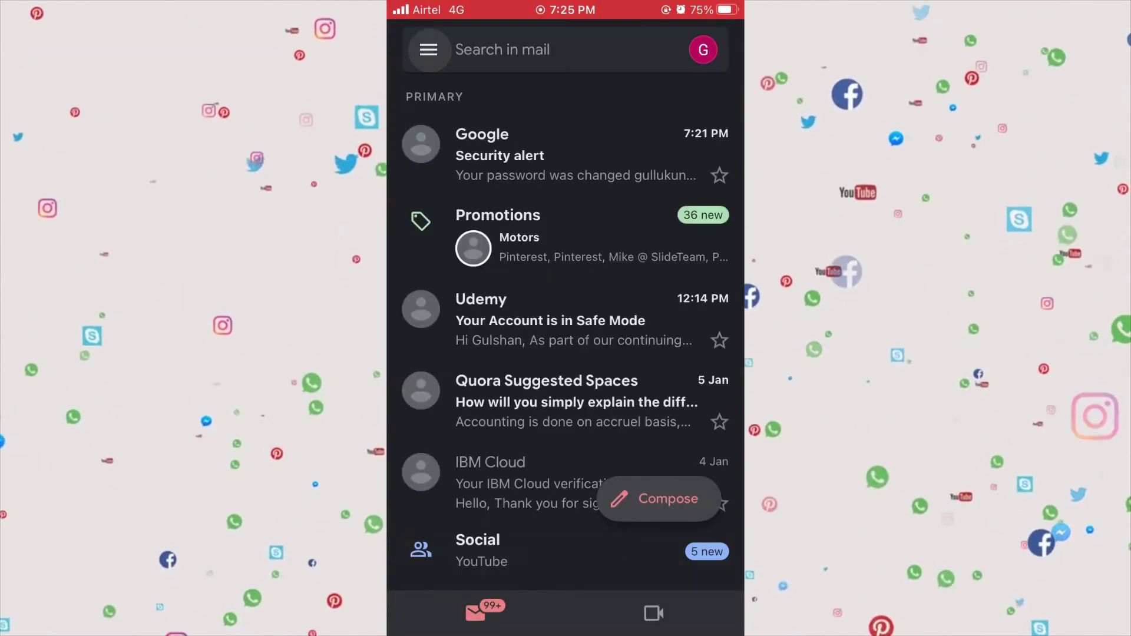
Go to Gmail Settings and select the alerted account's email address.
{"action": "left_click", "coordinate": [429, 48]}
{"action": "scroll", "coordinate": [539, 353], "scroll_direction": "down", "scroll_amount": 5}
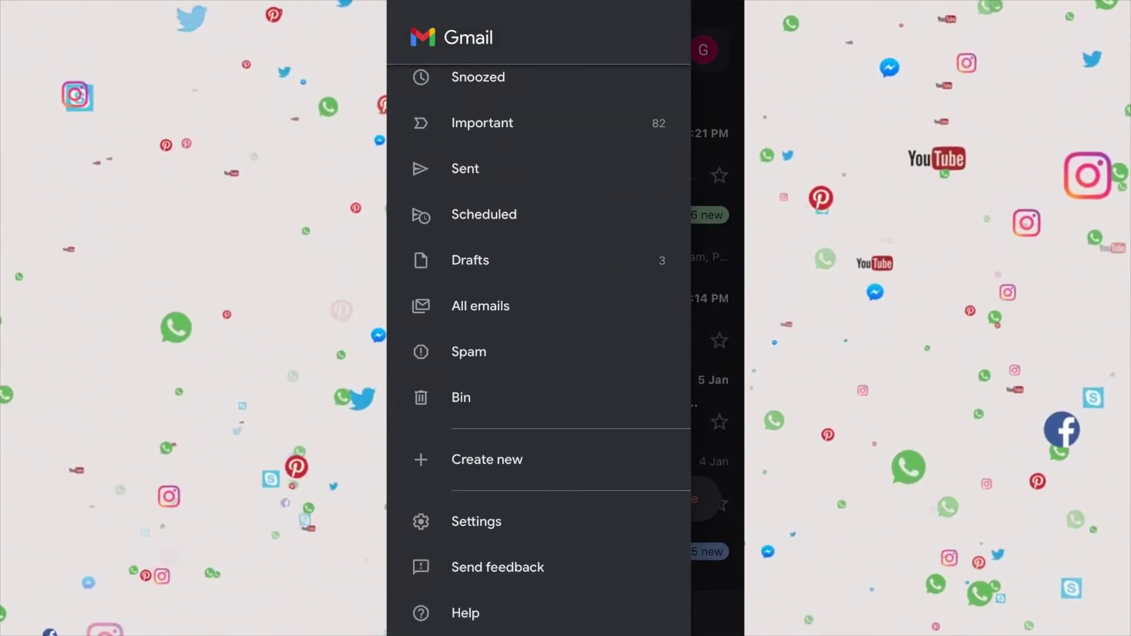
{"action": "left_click", "coordinate": [477, 521]}
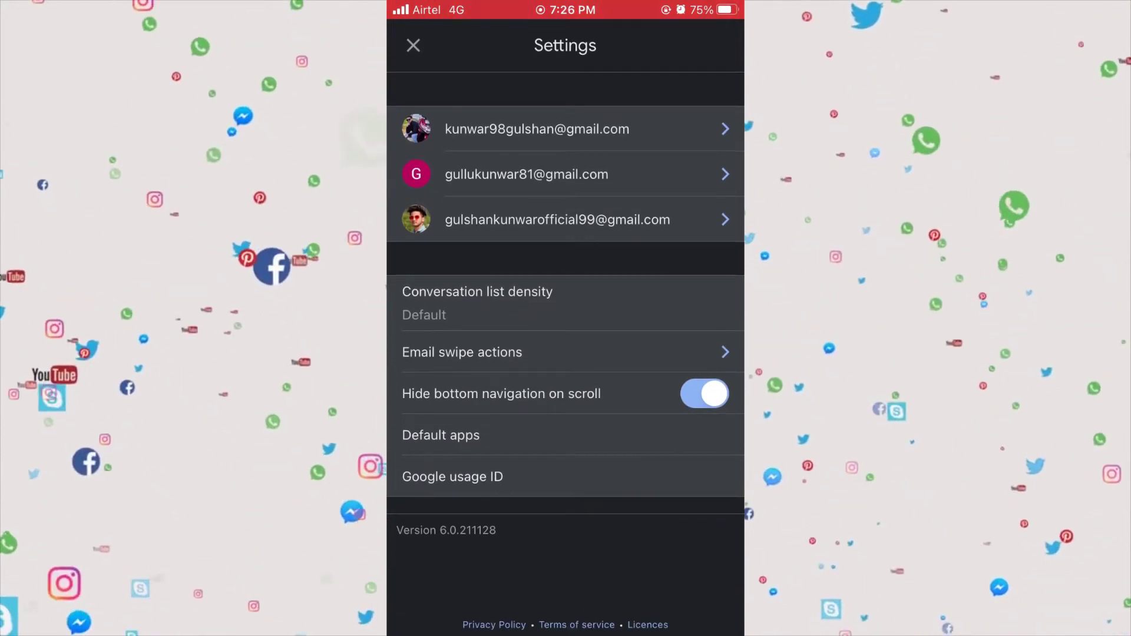
{"action": "left_click", "coordinate": [526, 174]}
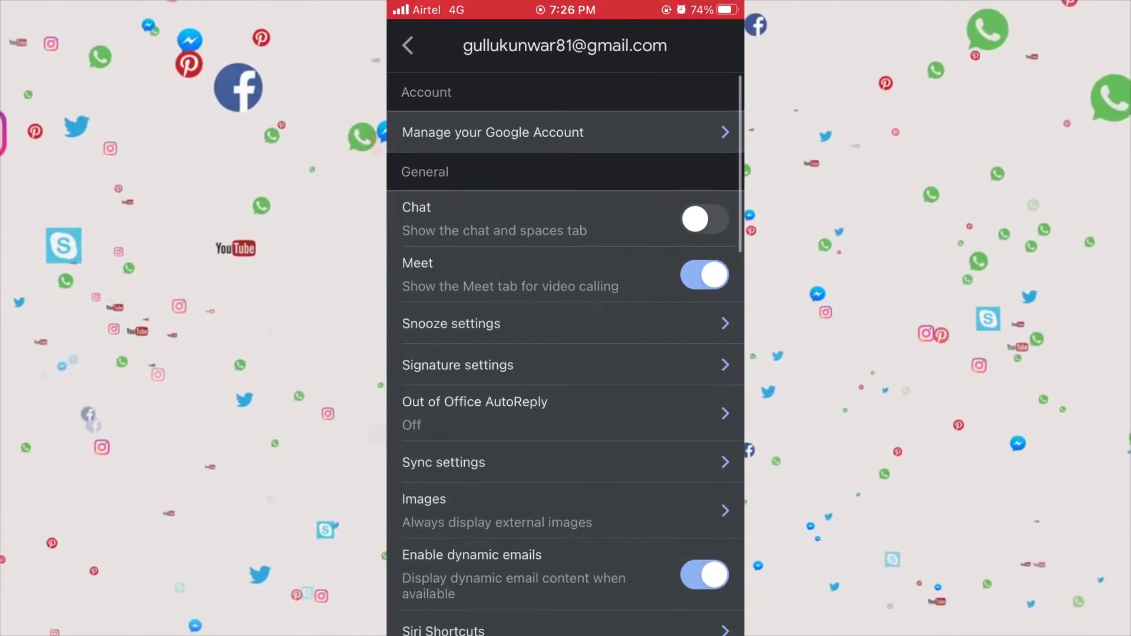
Go to Manage your Google Account, then Personal info, then the Password option.
{"action": "left_click", "coordinate": [493, 131]}
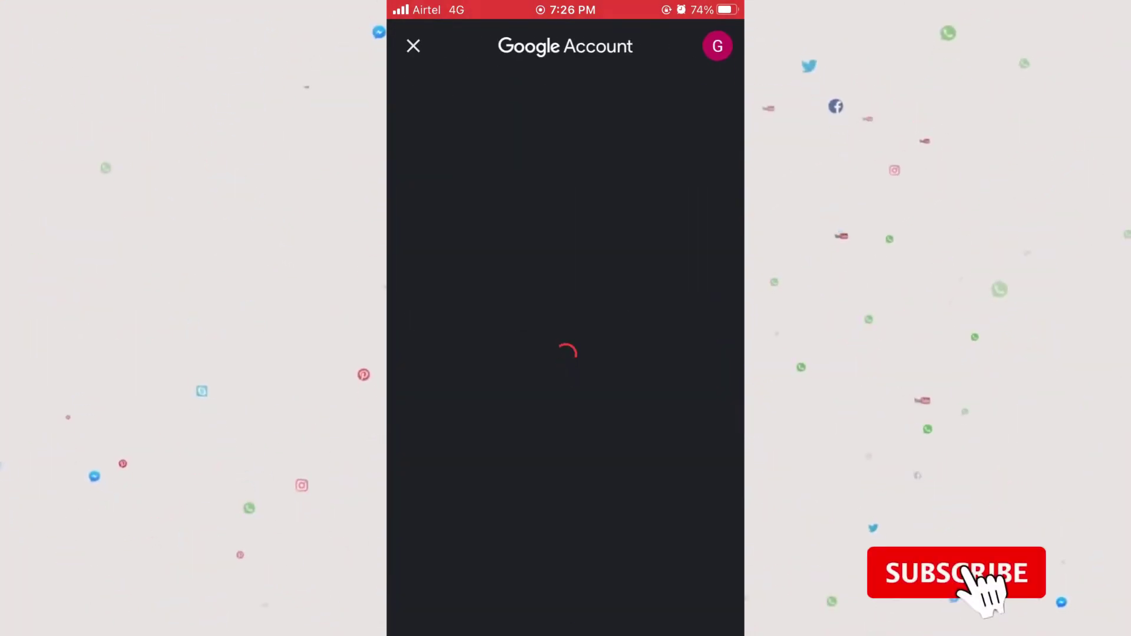
{"action": "left_click", "coordinate": [526, 262]}
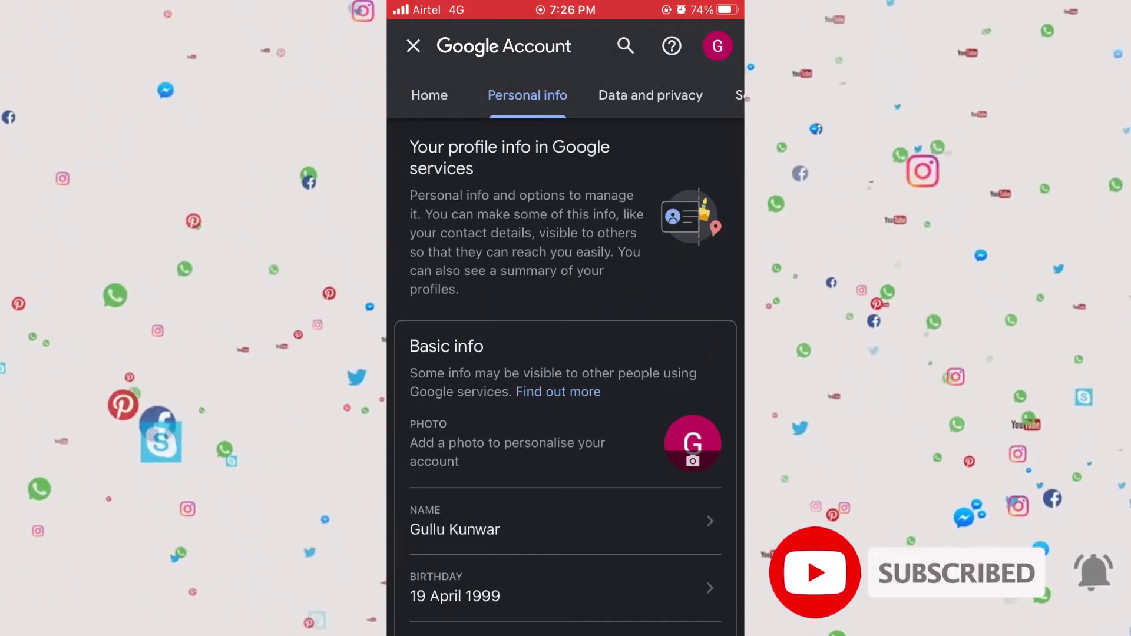
{"action": "scroll", "coordinate": [565, 353], "scroll_direction": "down", "scroll_amount": 1}
{"action": "scroll", "coordinate": [565, 354], "scroll_direction": "up", "scroll_amount": 1}
{"action": "scroll", "coordinate": [565, 354], "scroll_direction": "down", "scroll_amount": 5}
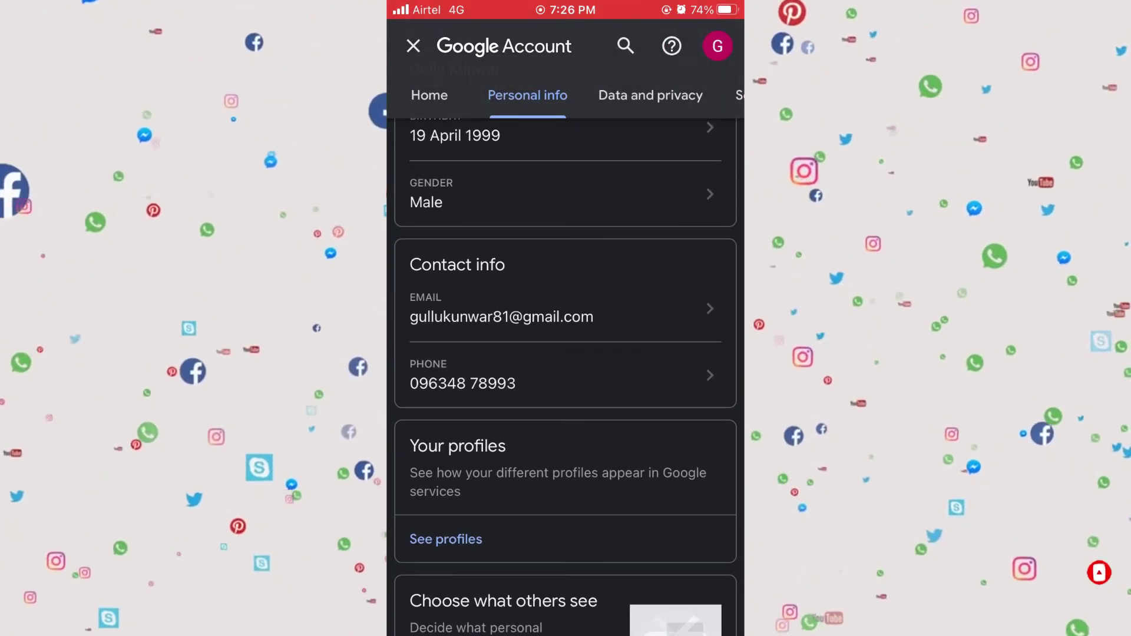
{"action": "scroll", "coordinate": [566, 353], "scroll_direction": "down", "scroll_amount": 3}
{"action": "scroll", "coordinate": [566, 354], "scroll_direction": "down", "scroll_amount": 3}
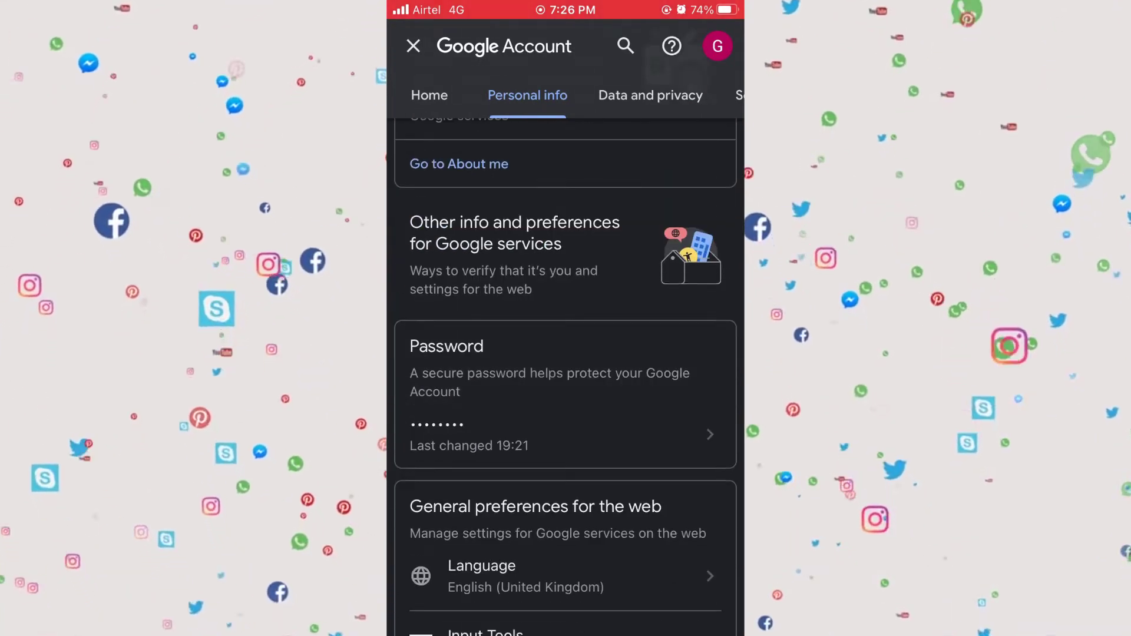
{"action": "scroll", "coordinate": [566, 354], "scroll_direction": "down", "scroll_amount": 2}
{"action": "left_click", "coordinate": [565, 283]}
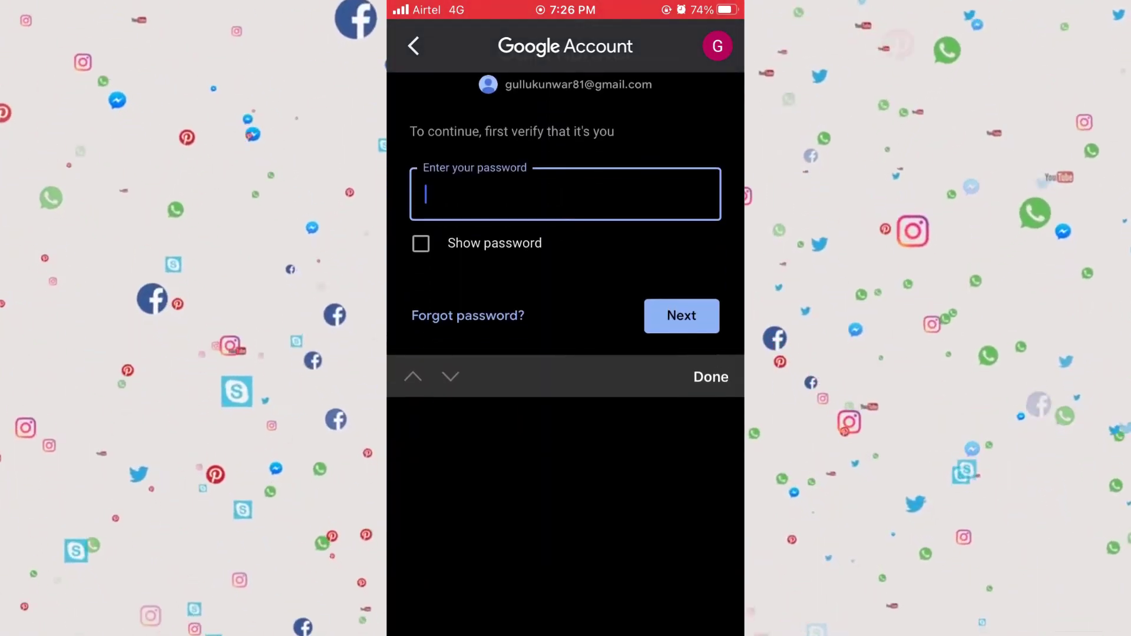
{"action": "type", "text": "•••"}
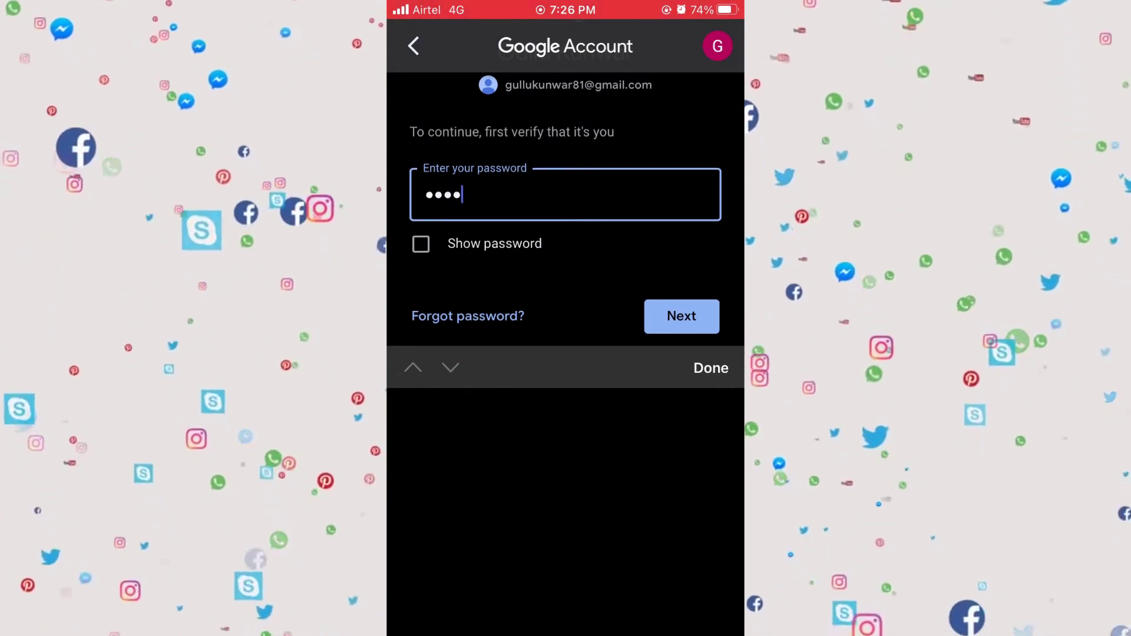
{"action": "type", "text": "•••••"}
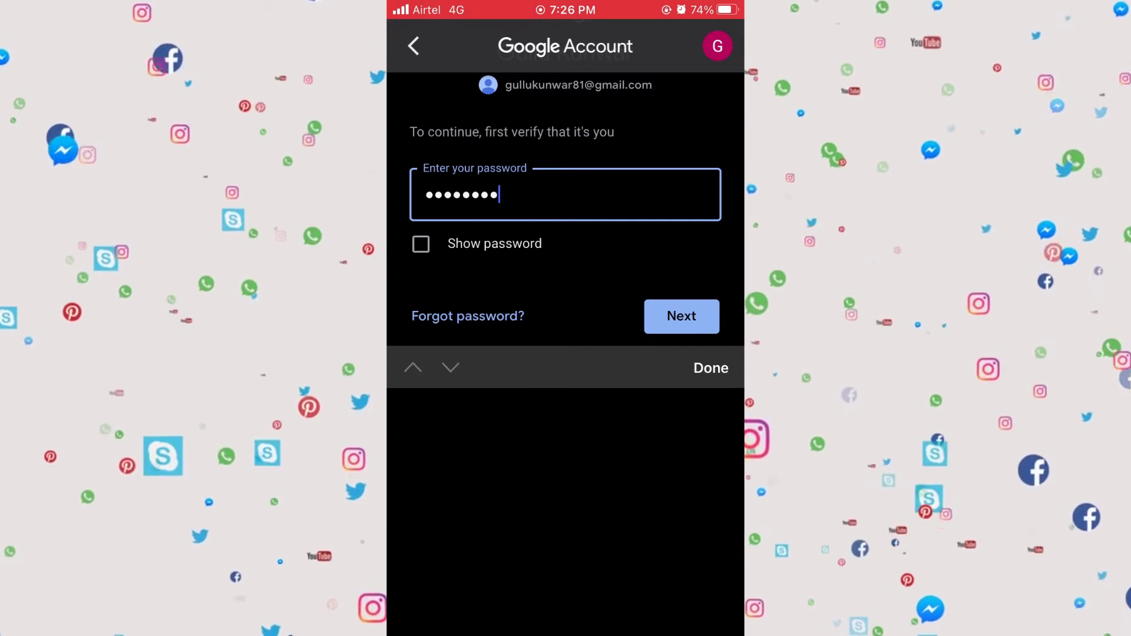
{"action": "type", "text": "•"}
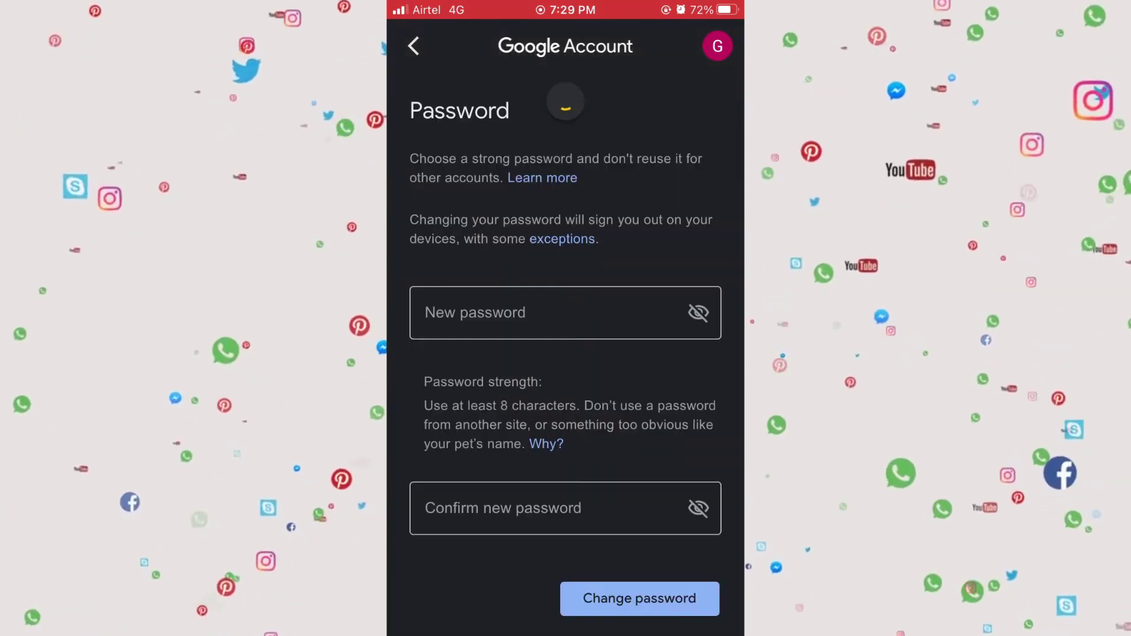
{"action": "scroll", "coordinate": [566, 354], "scroll_direction": "down", "scroll_amount": 1}
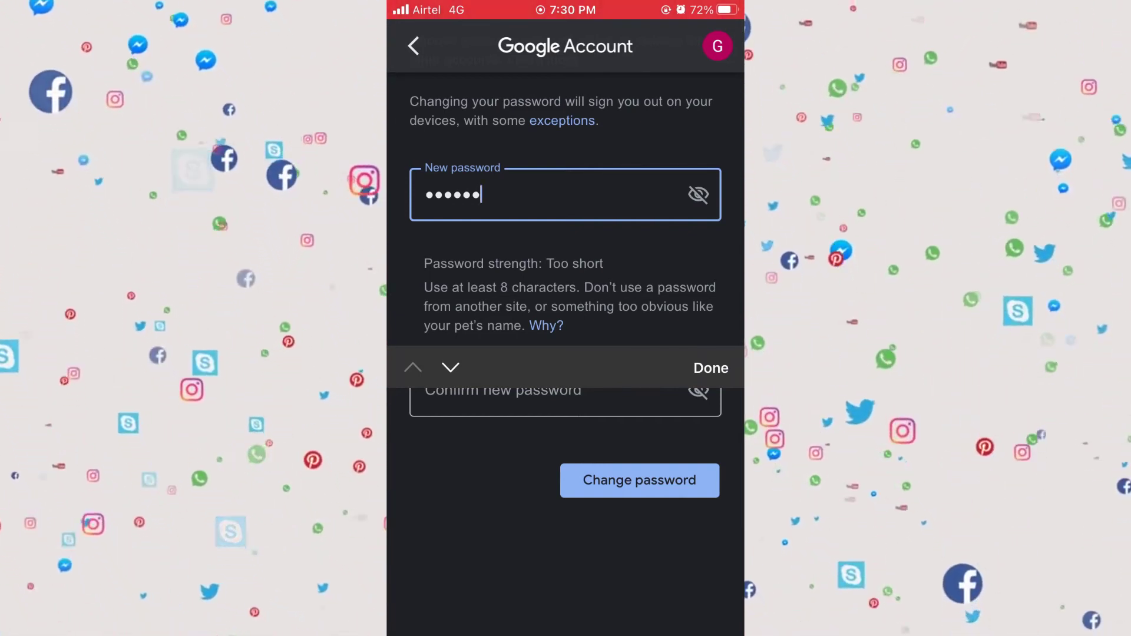
{"action": "type", "text": "a"}
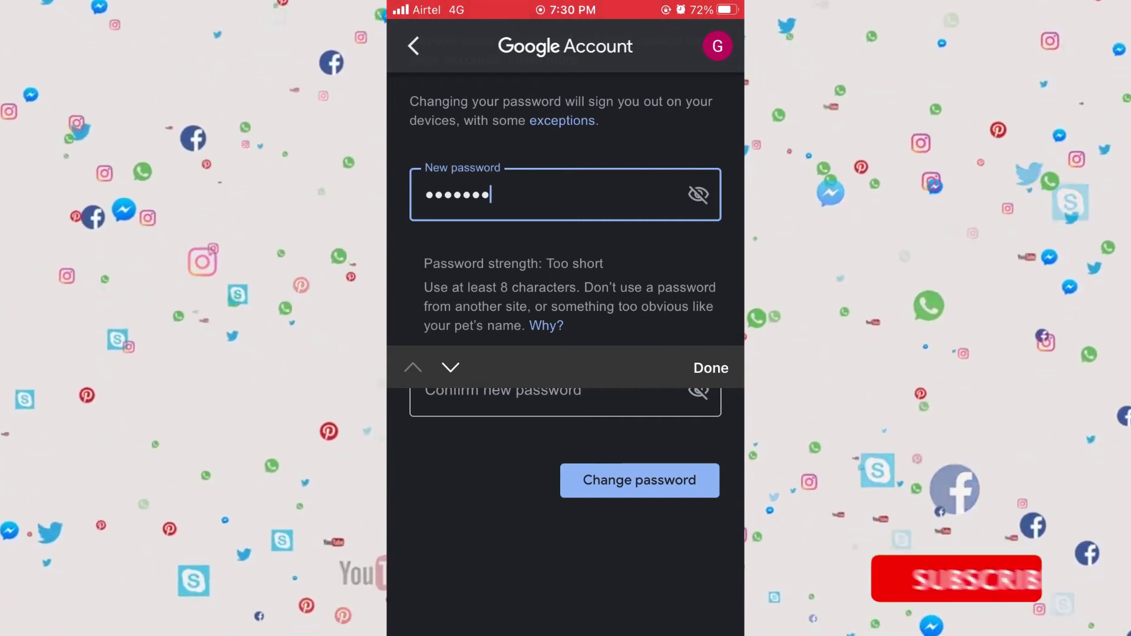
{"action": "type", "text": "aaa"}
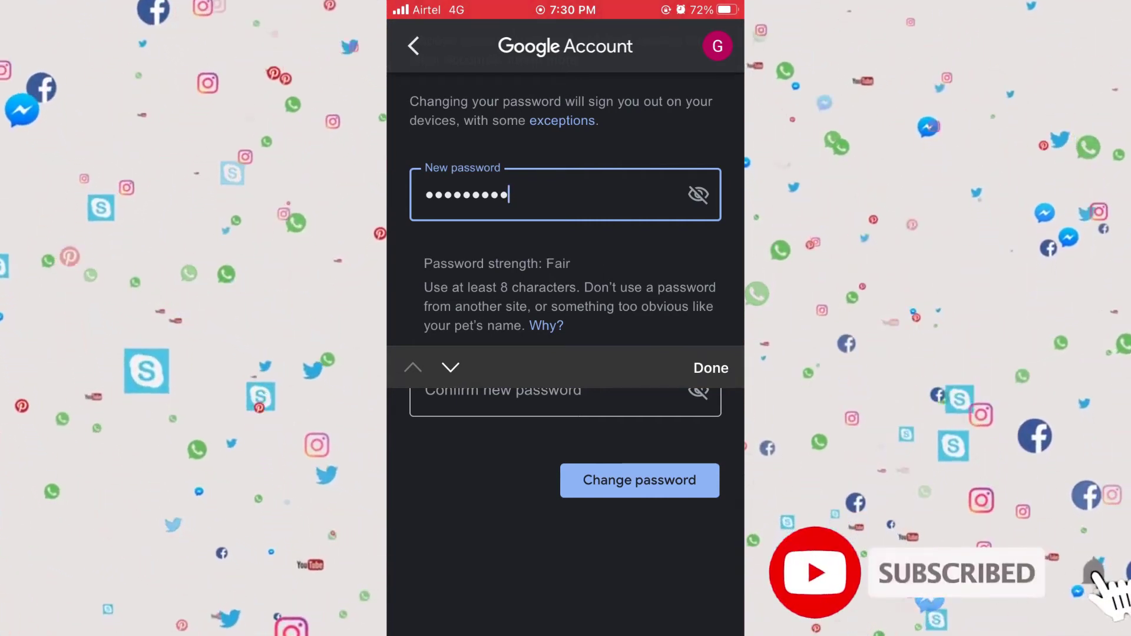
{"action": "type", "text": "aa"}
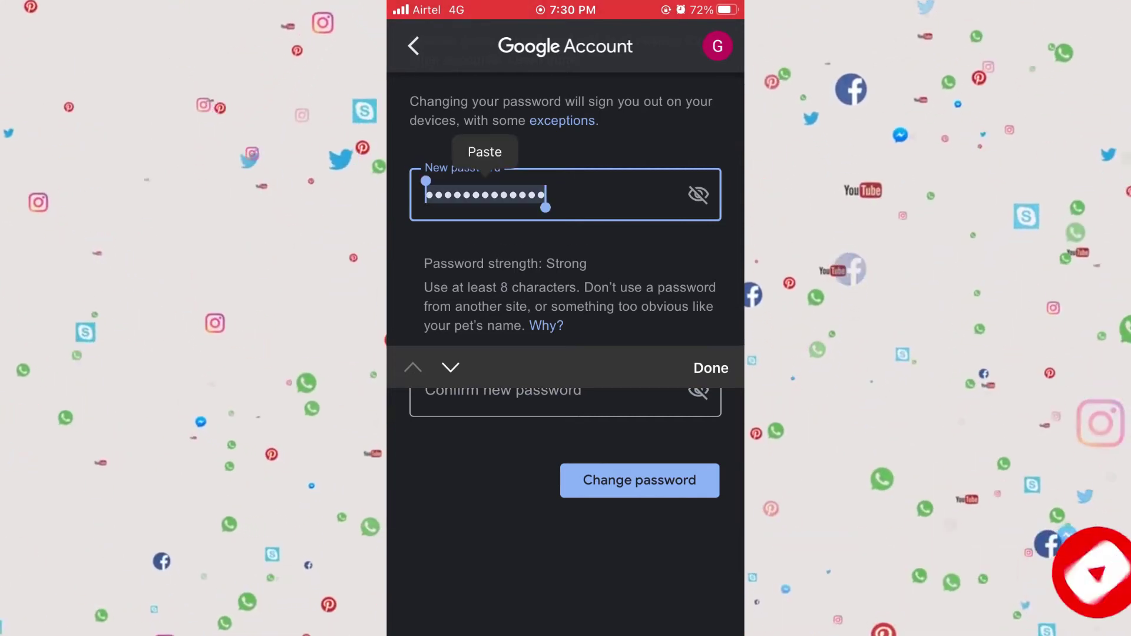
{"action": "scroll", "coordinate": [565, 221], "scroll_direction": "down", "scroll_amount": 3}
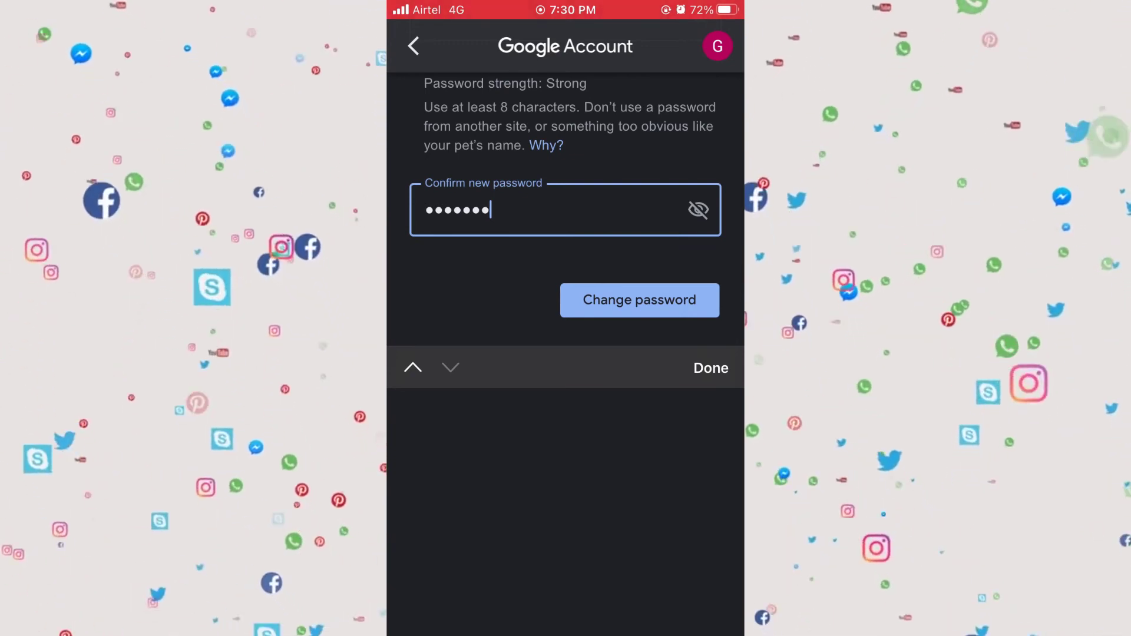
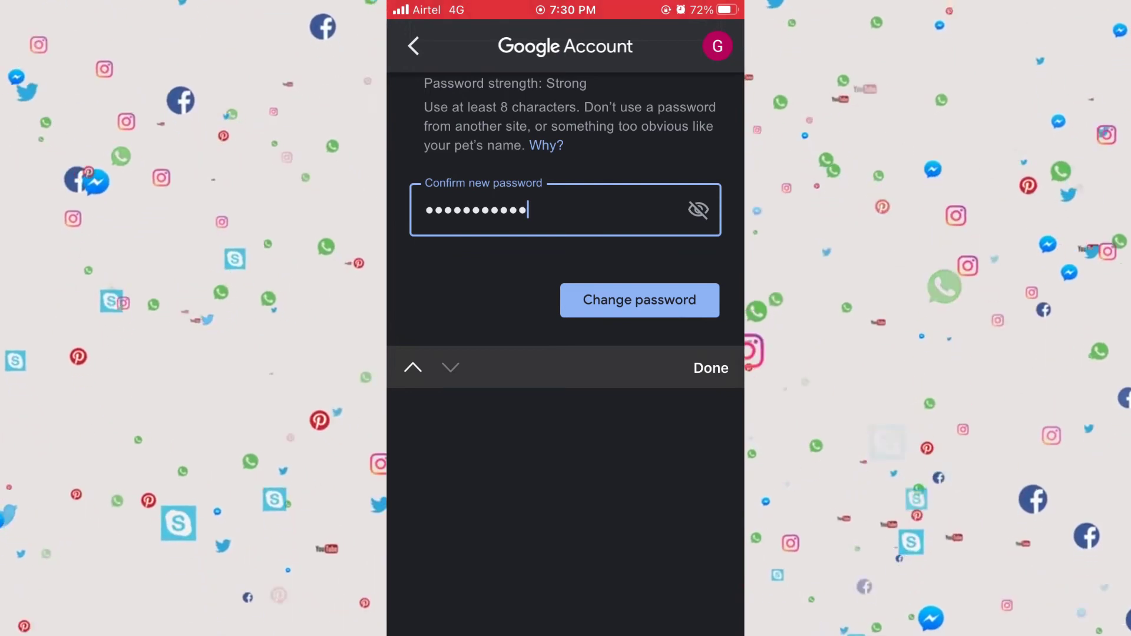
Submit the matching strong new password to start the password change.
{"action": "key", "text": "Return"}
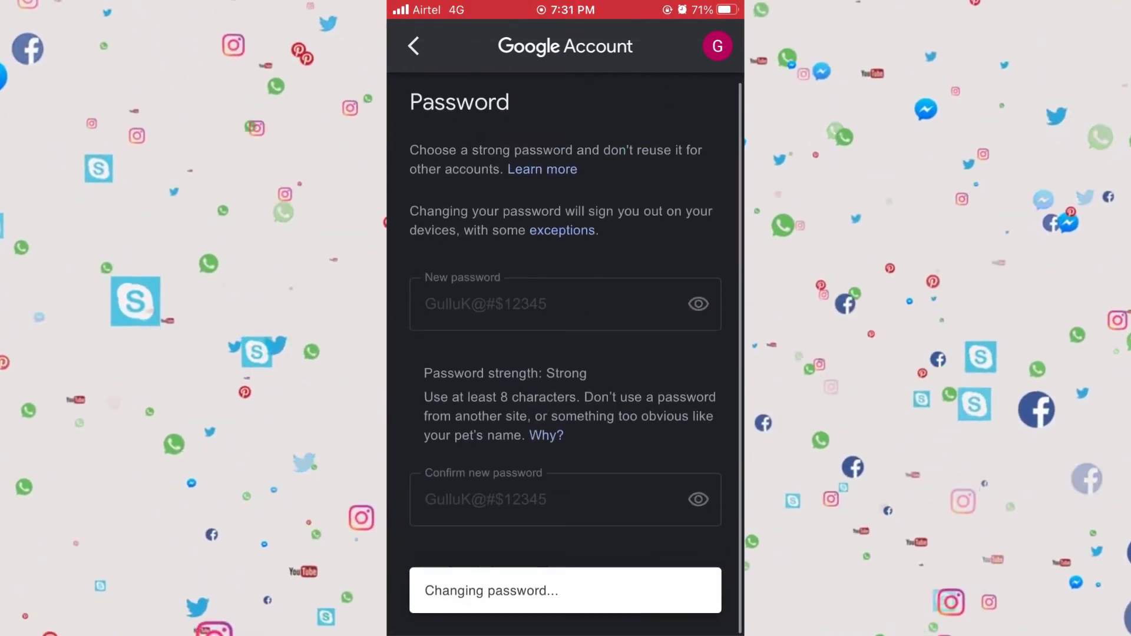